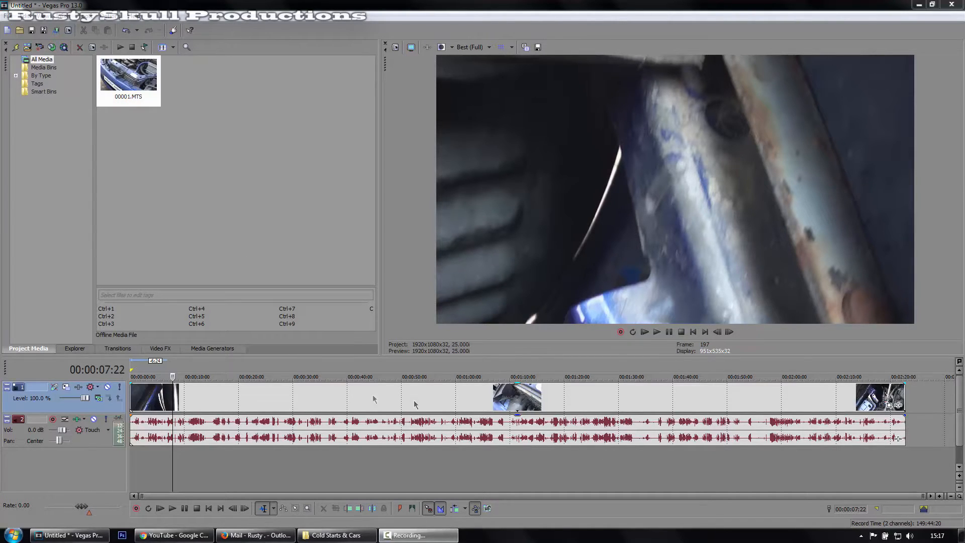
# Insert a video track above the clip and place a Soft Shadow (Legacy) Text event on it near the start.
pyautogui.rightClick(120, 415)
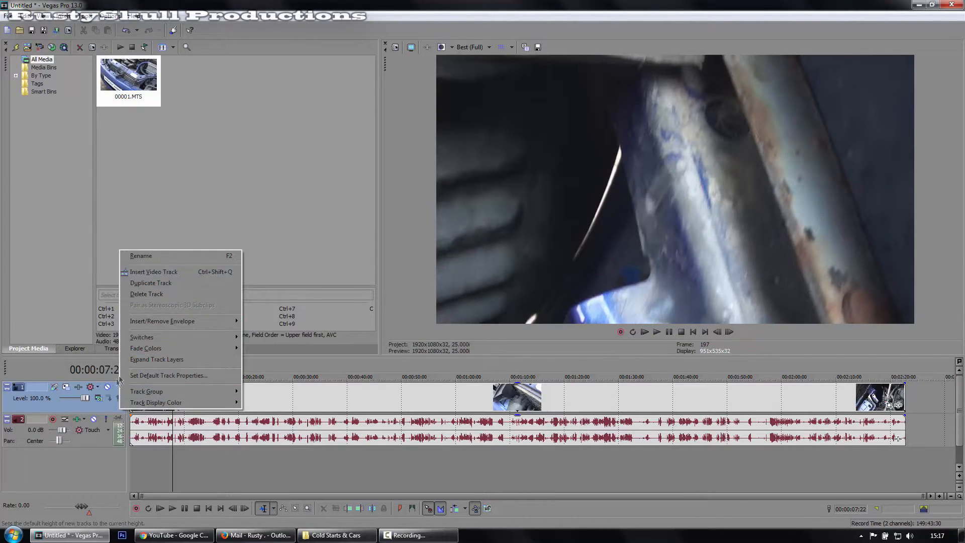
pyautogui.click(155, 274)
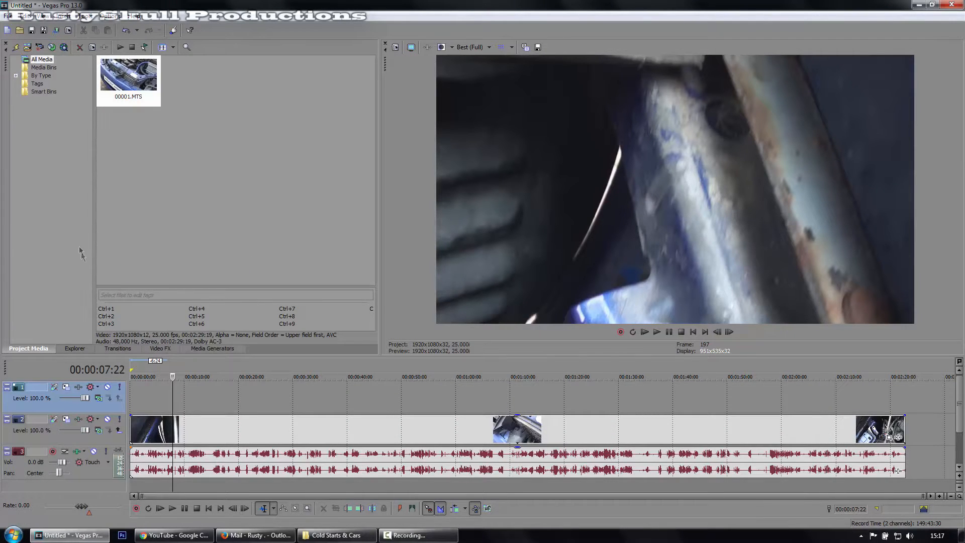
pyautogui.click(210, 349)
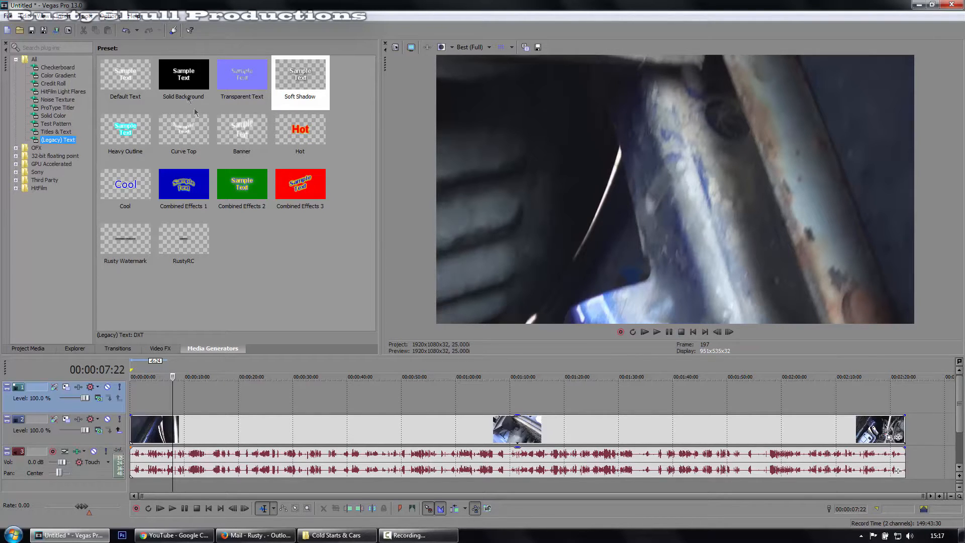
pyautogui.click(300, 86)
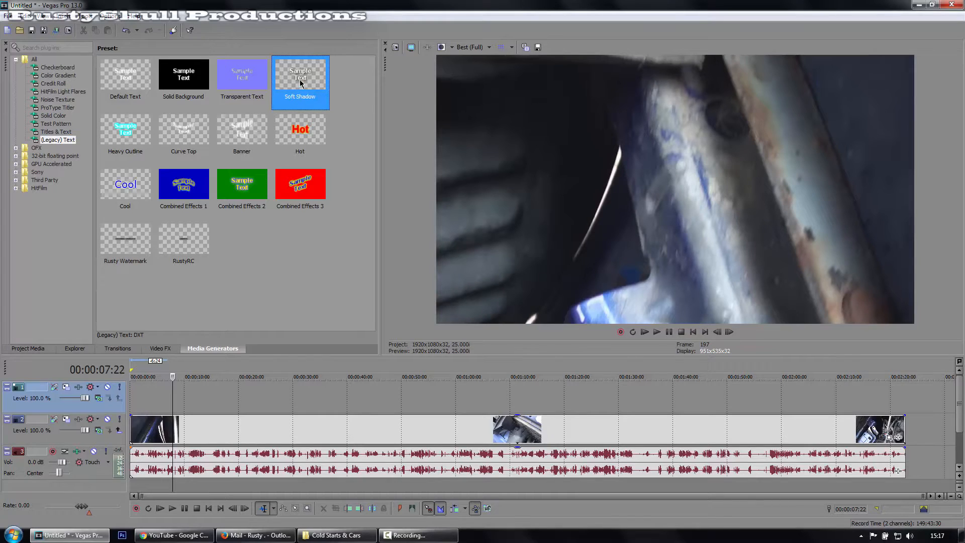
pyautogui.moveTo(300, 83); pyautogui.dragTo(166, 400)
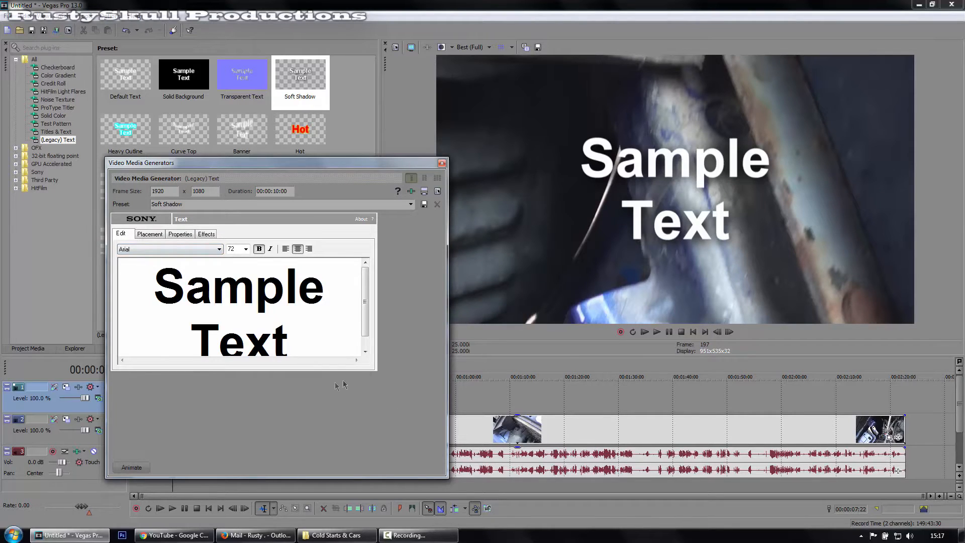
# Reduce both words of the sample text to font size 20.
pyautogui.moveTo(296, 336); pyautogui.dragTo(181, 301)
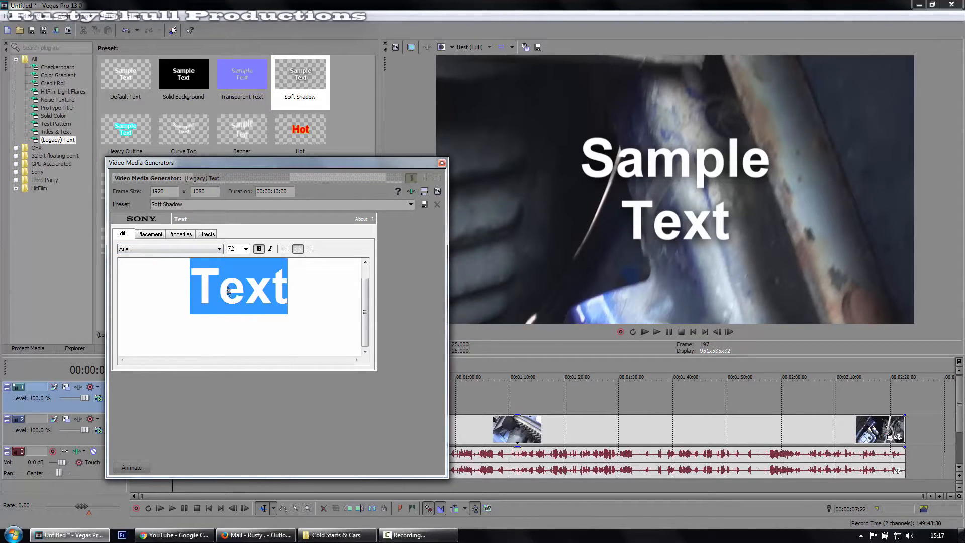
pyautogui.click(245, 249)
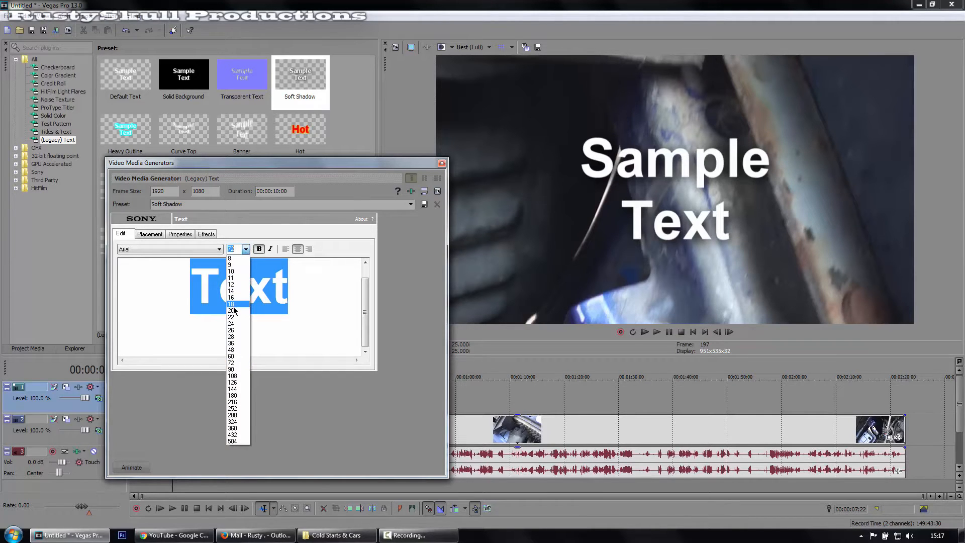
pyautogui.click(233, 311)
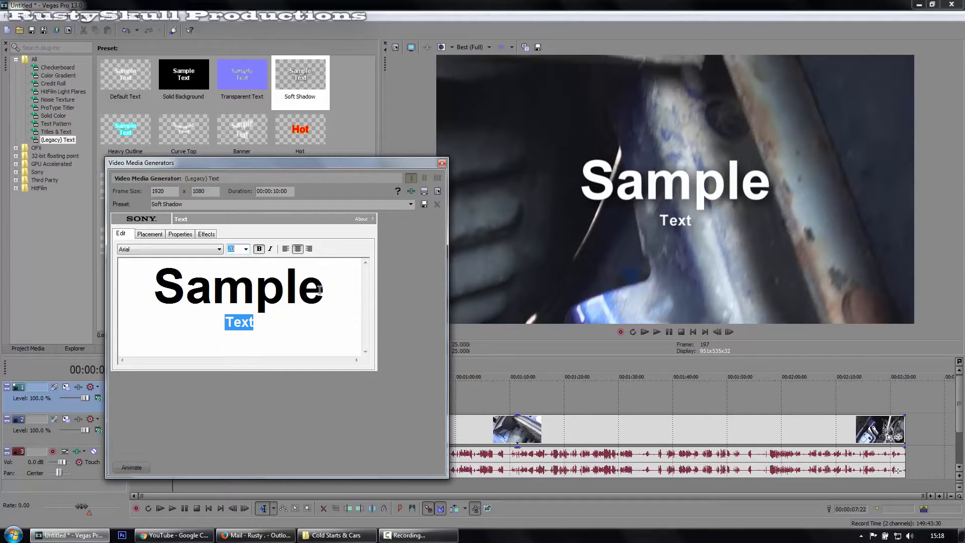
pyautogui.moveTo(320, 290); pyautogui.dragTo(152, 297)
pyautogui.click(246, 249)
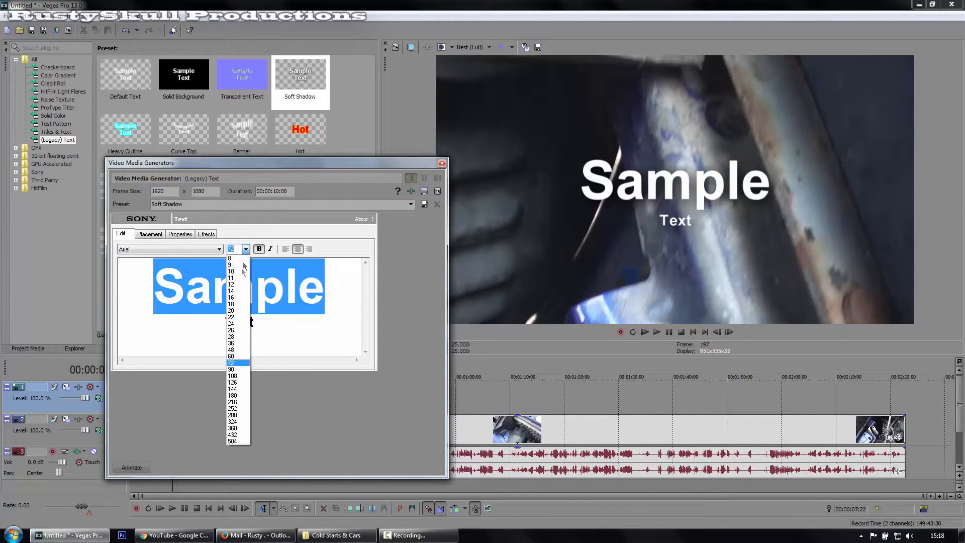
pyautogui.click(232, 310)
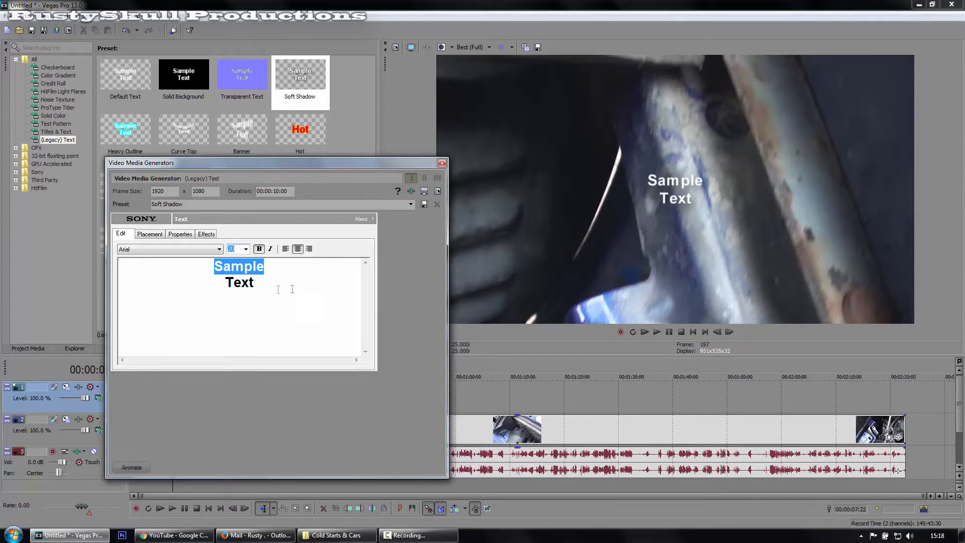
# Join the two words on the first line so the text reads "SampleText".
pyautogui.click(232, 284)
pyautogui.click(263, 266)
pyautogui.press('Return')
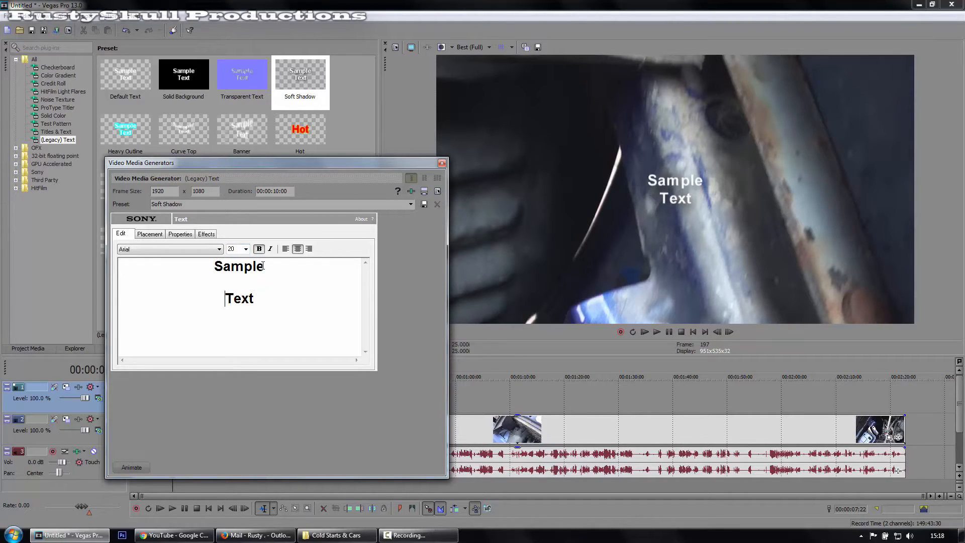
pyautogui.press('Delete')
pyautogui.press('Delete')
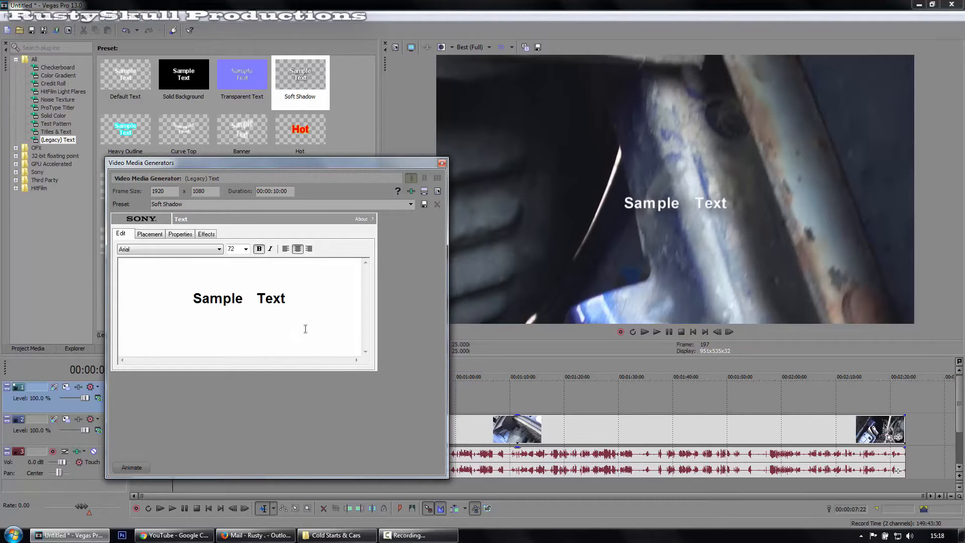
pyautogui.press('BackSpace')
pyautogui.press('BackSpace')
pyautogui.press('BackSpace')
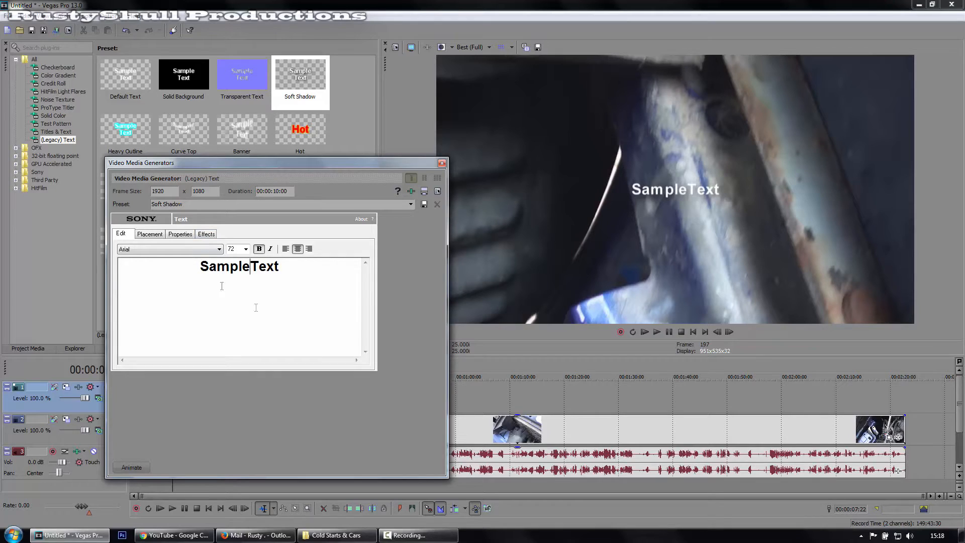
# Enable the text outline with a feather of 0.590 and a width of 0.481.
pyautogui.click(208, 251)
pyautogui.click(276, 258)
pyautogui.click(206, 234)
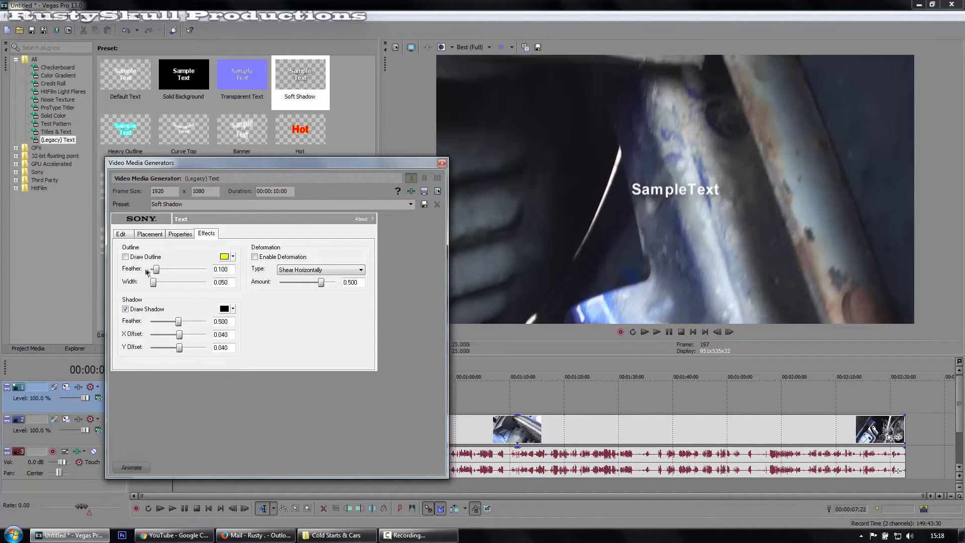
pyautogui.click(126, 258)
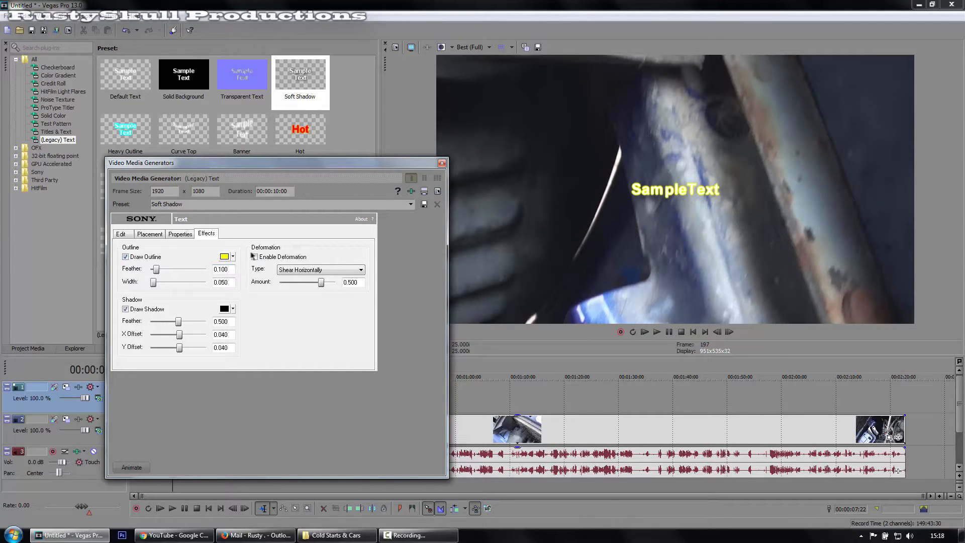
pyautogui.moveTo(161, 272); pyautogui.dragTo(179, 287)
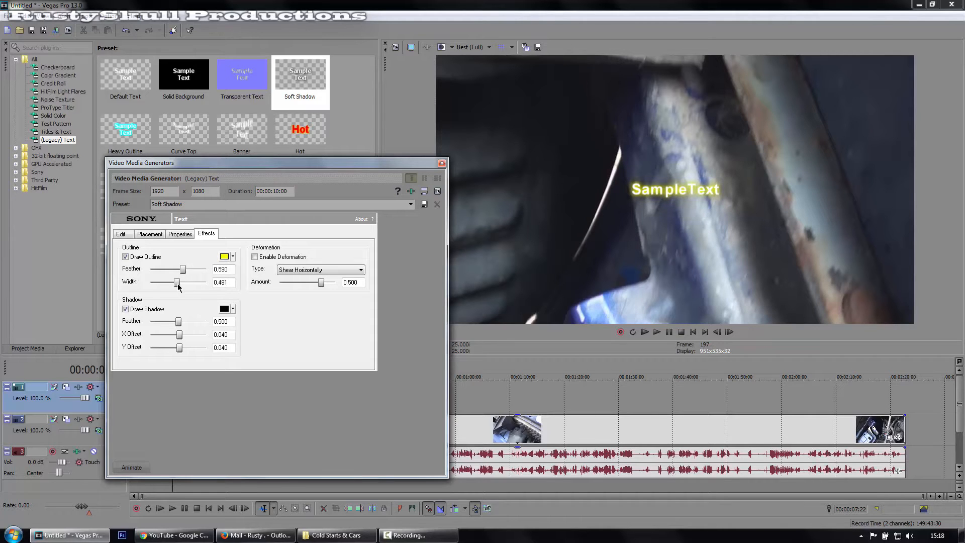
# Change the text outline colour to purple.
pyautogui.click(233, 257)
pyautogui.click(272, 300)
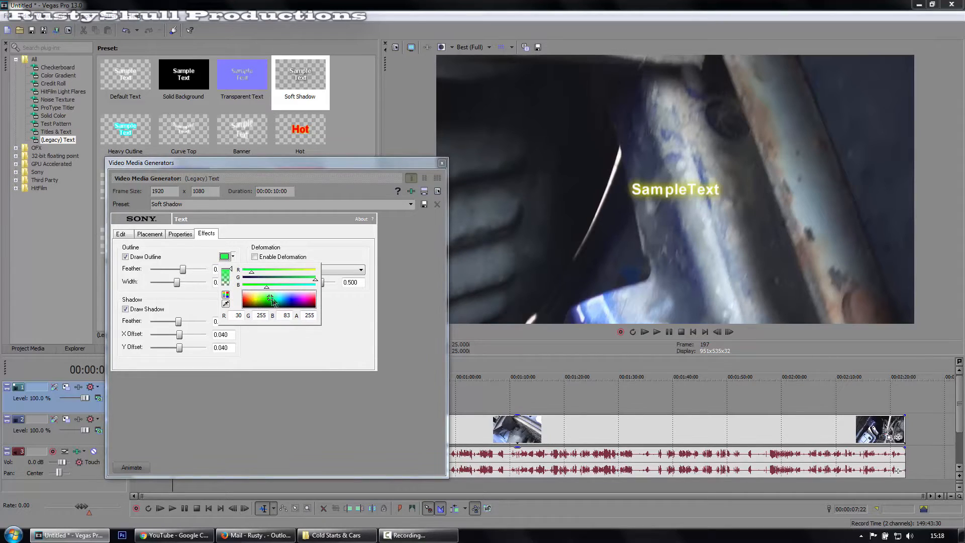
pyautogui.click(297, 296)
pyautogui.click(212, 309)
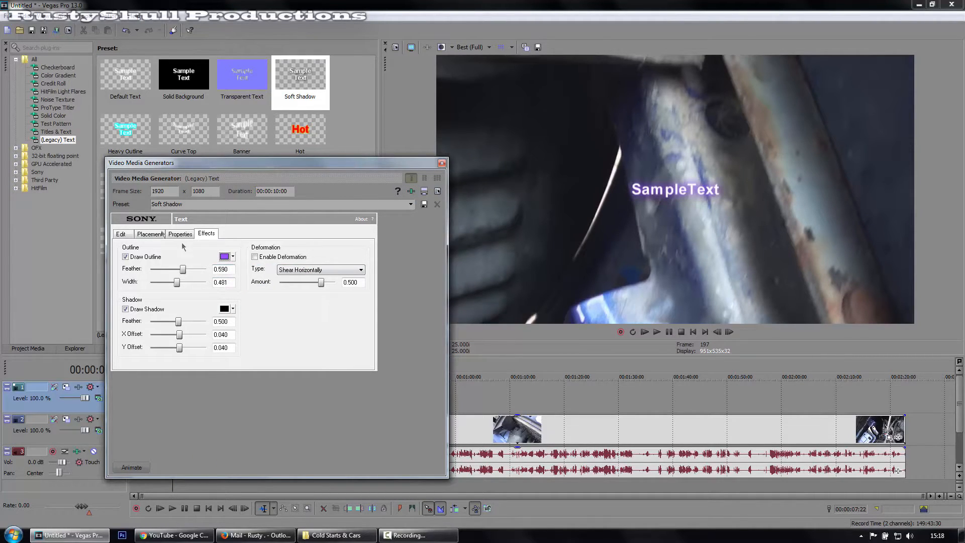
# Set the text colour to a pinkish red with RGB values 255, 0, 66.
pyautogui.click(157, 235)
pyautogui.click(182, 235)
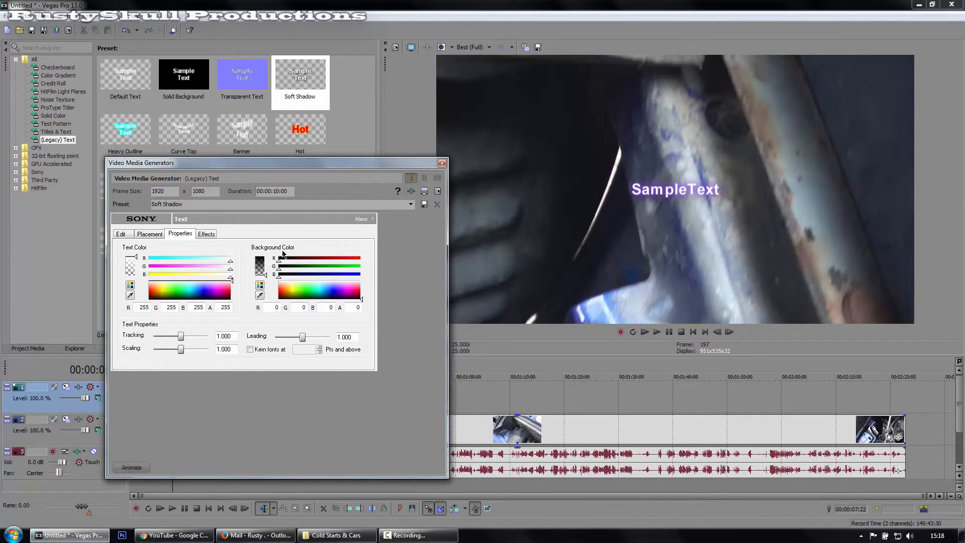
pyautogui.moveTo(266, 276)
pyautogui.mouseDown()
pyautogui.moveTo(268, 257)
pyautogui.moveTo(268, 281)
pyautogui.mouseUp()
pyautogui.moveTo(137, 261)
pyautogui.mouseDown()
pyautogui.moveTo(136, 277)
pyautogui.moveTo(137, 260)
pyautogui.mouseUp()
pyautogui.moveTo(173, 289); pyautogui.dragTo(228, 293)
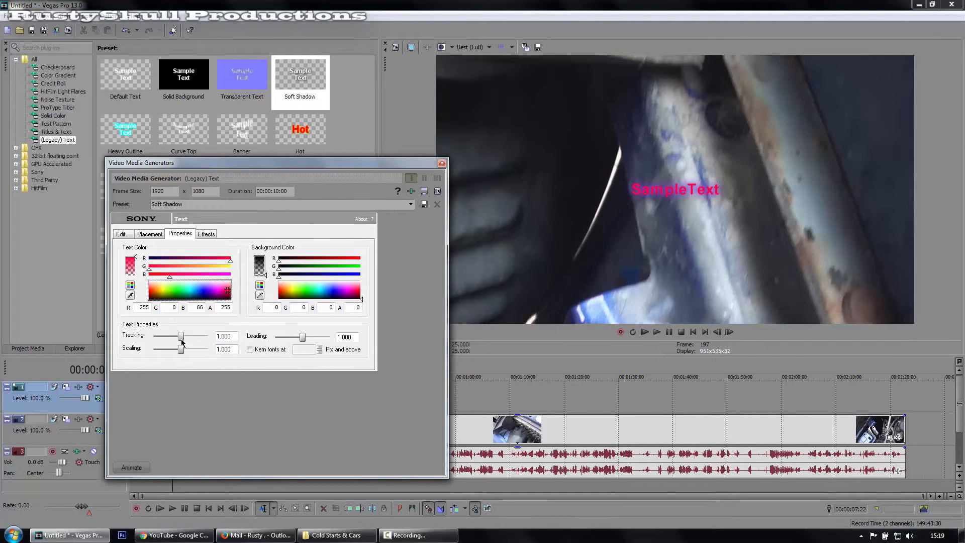
# Set the text tracking to 0.888 and scaling to 1.111, and close the text generator settings.
pyautogui.moveTo(182, 342)
pyautogui.mouseDown()
pyautogui.moveTo(205, 341)
pyautogui.moveTo(159, 343)
pyautogui.moveTo(193, 349)
pyautogui.moveTo(171, 351)
pyautogui.moveTo(181, 350)
pyautogui.mouseUp()
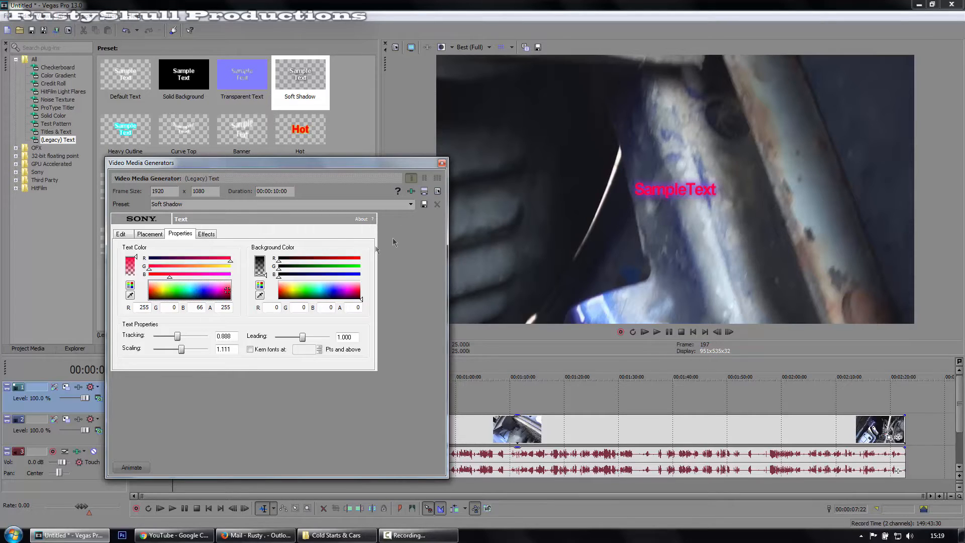
pyautogui.click(200, 206)
pyautogui.click(411, 204)
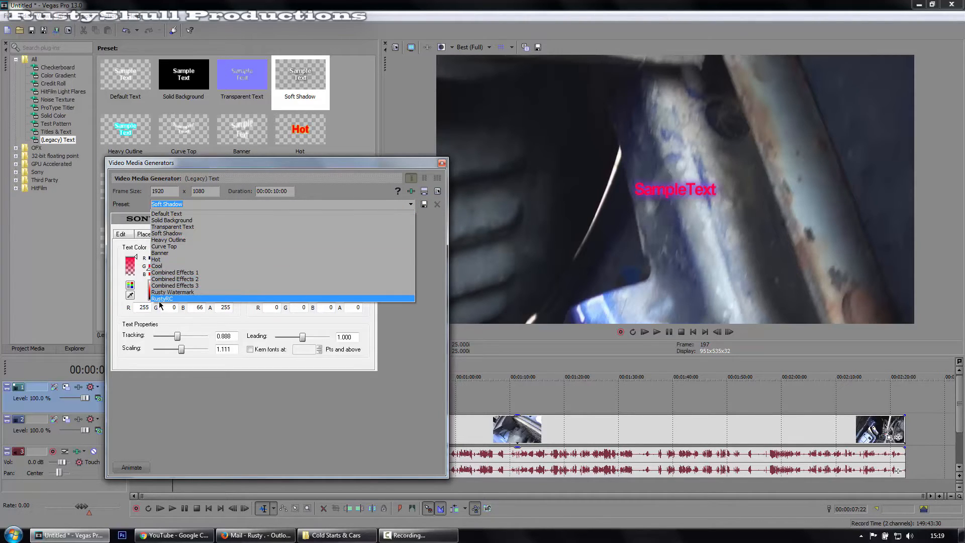
pyautogui.click(394, 336)
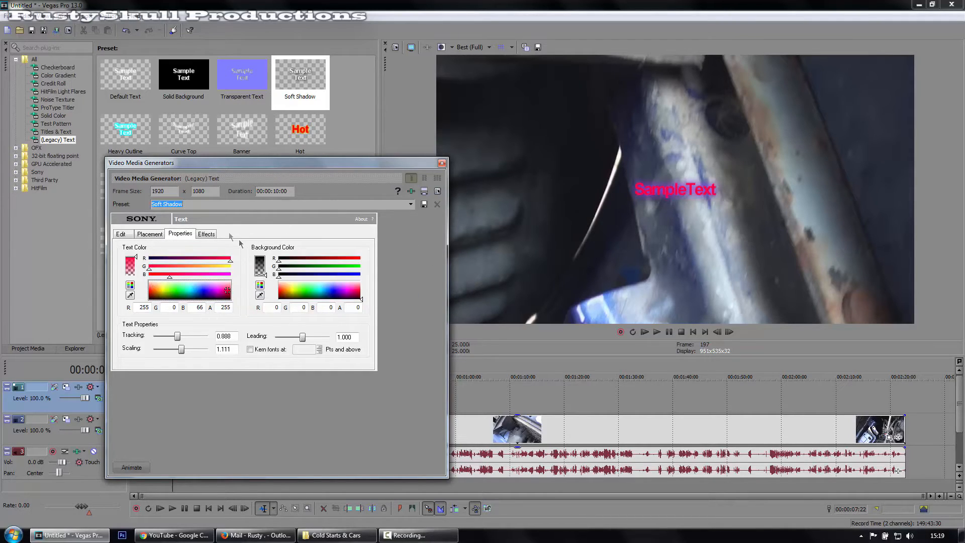
pyautogui.click(442, 164)
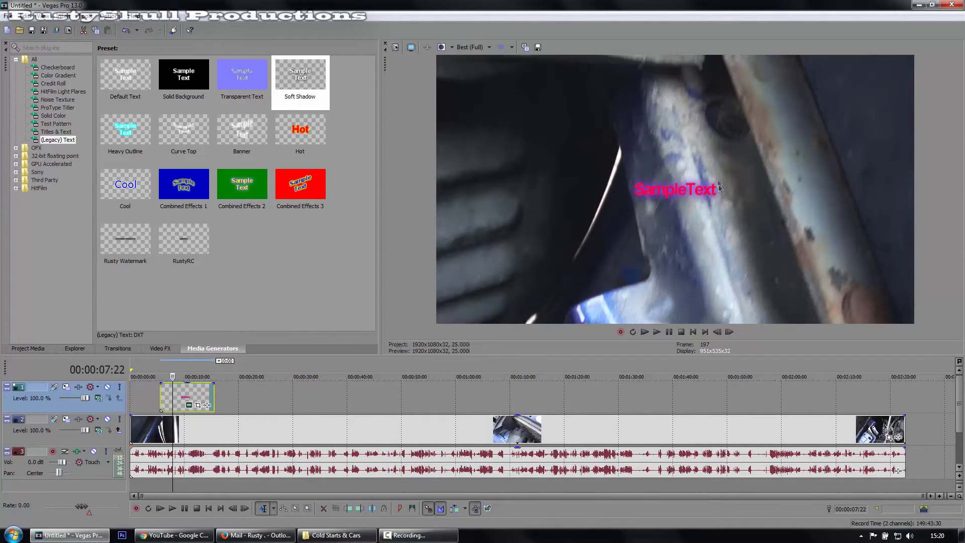
# In the text event's Pan/Crop, shrink the frame to about 1,636 by 859 and move it so the text sits in the picture's upper-left corner.
pyautogui.click(198, 406)
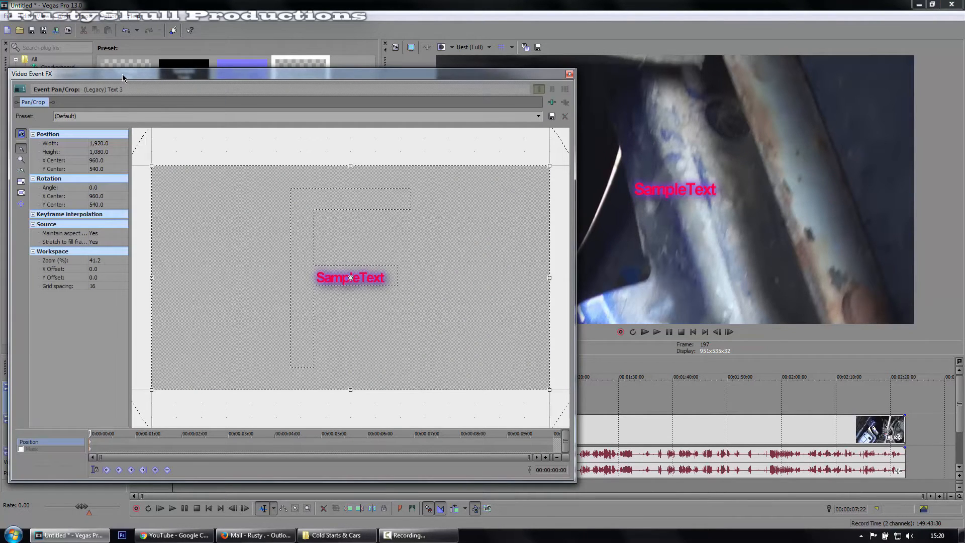
pyautogui.moveTo(123, 77); pyautogui.dragTo(147, 87)
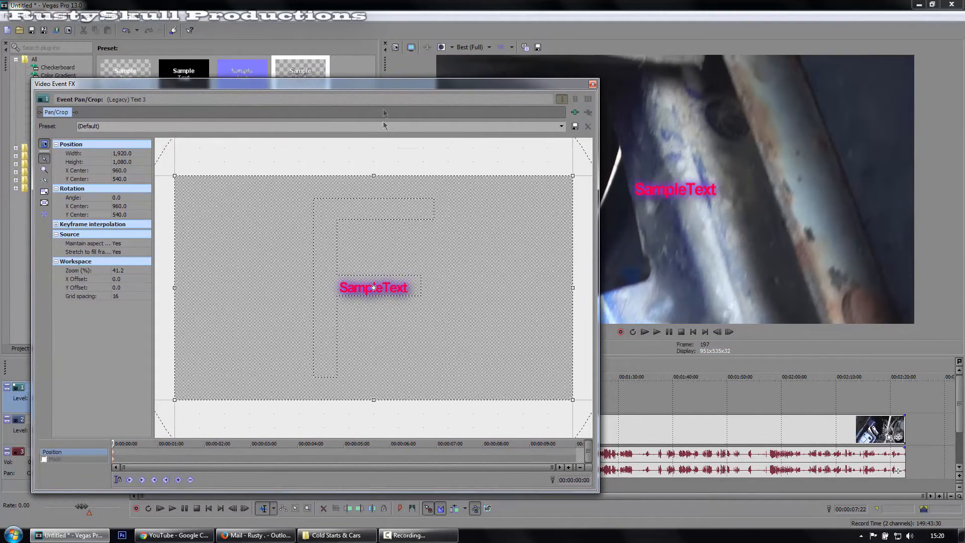
pyautogui.moveTo(384, 88); pyautogui.dragTo(352, 113)
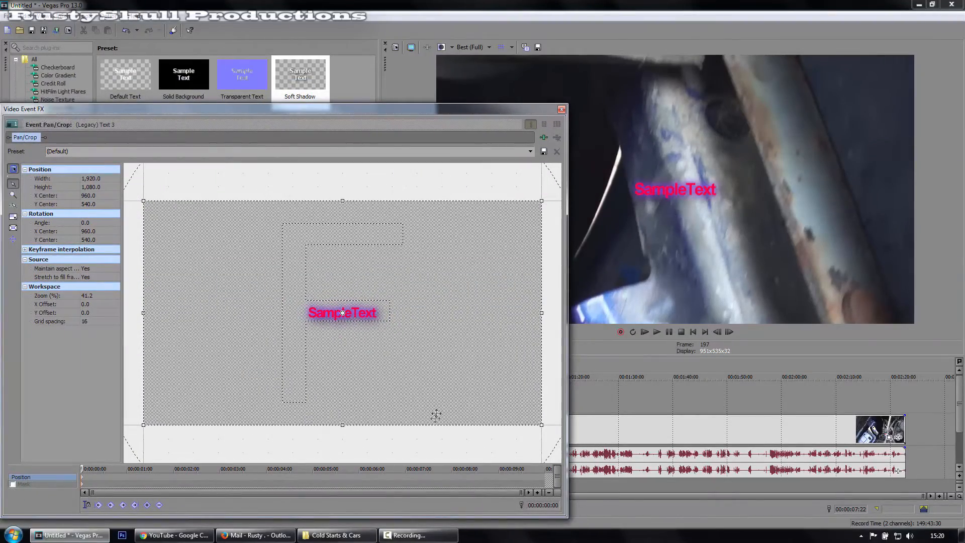
pyautogui.moveTo(401, 360)
pyautogui.mouseDown()
pyautogui.moveTo(427, 362)
pyautogui.moveTo(382, 362)
pyautogui.moveTo(397, 334)
pyautogui.moveTo(413, 341)
pyautogui.moveTo(403, 360)
pyautogui.moveTo(410, 356)
pyautogui.mouseUp()
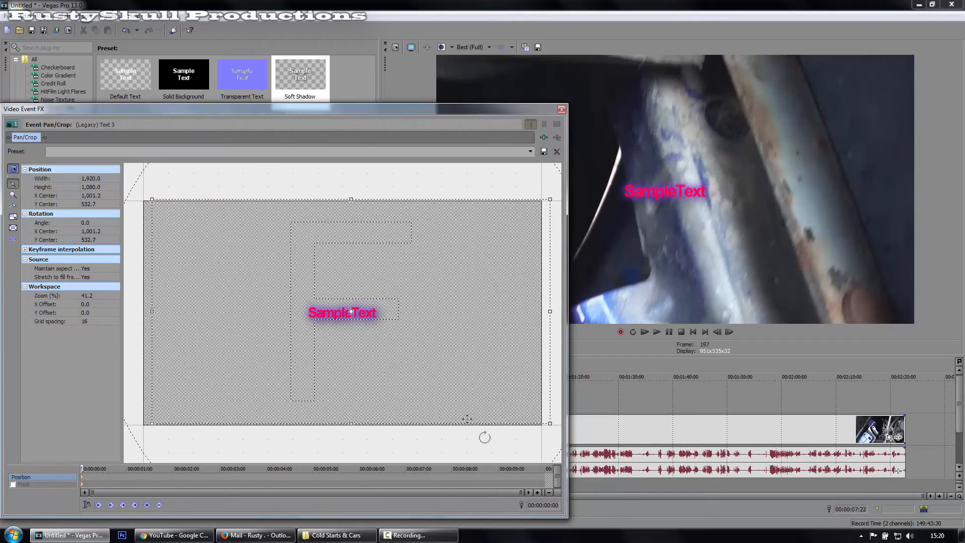
pyautogui.moveTo(550, 424); pyautogui.dragTo(511, 407)
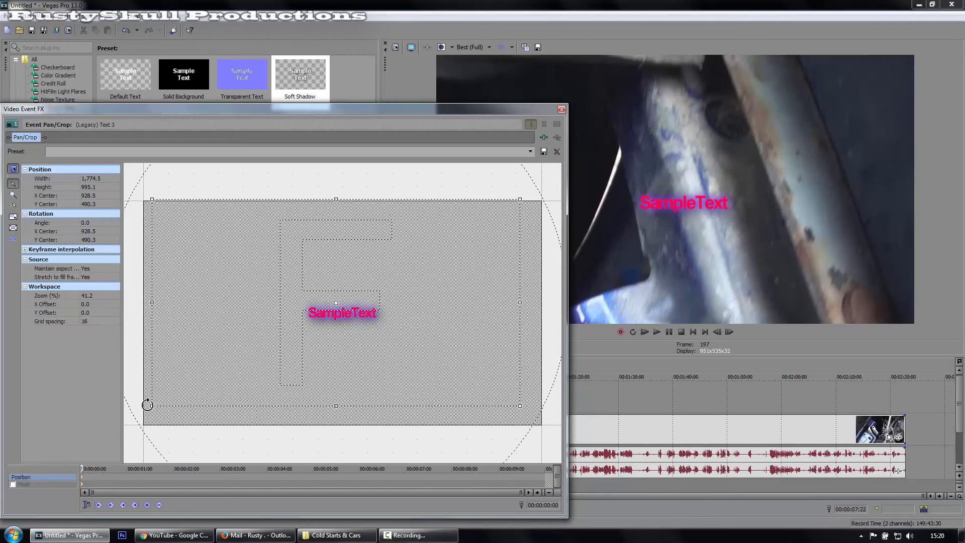
pyautogui.moveTo(150, 405); pyautogui.dragTo(180, 377)
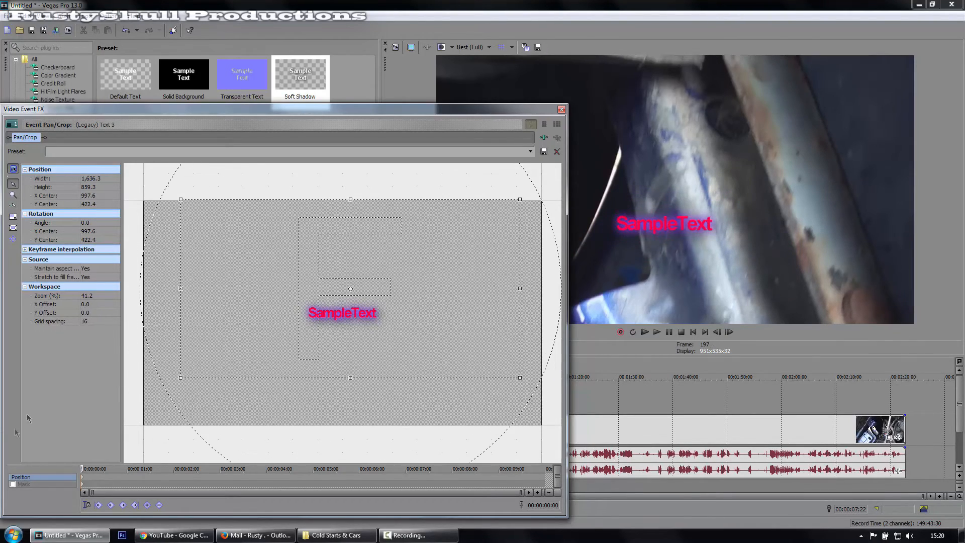
pyautogui.moveTo(435, 256); pyautogui.dragTo(542, 349)
pyautogui.moveTo(343, 327); pyautogui.dragTo(360, 337)
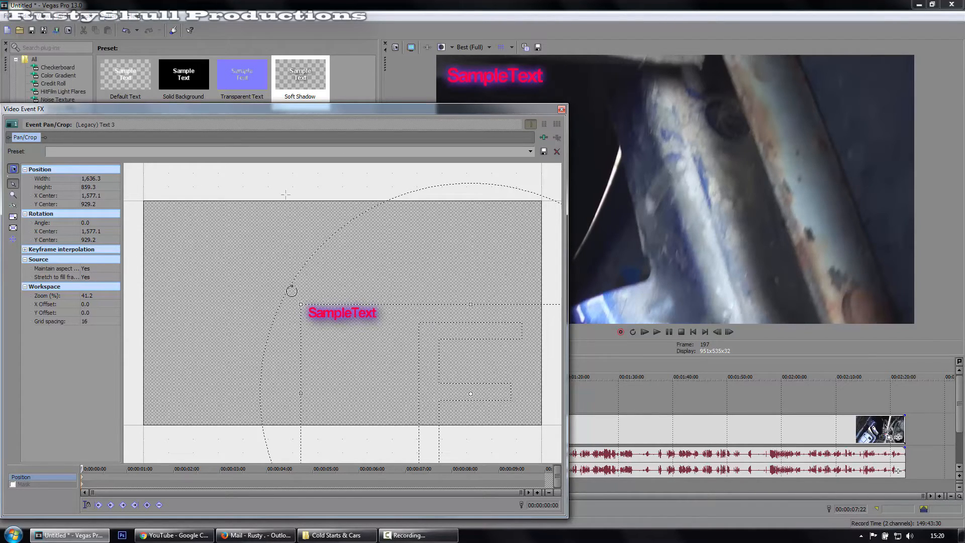
# Switch the crop's Maintain aspect ratio option to No and back to Yes.
pyautogui.doubleClick(98, 269)
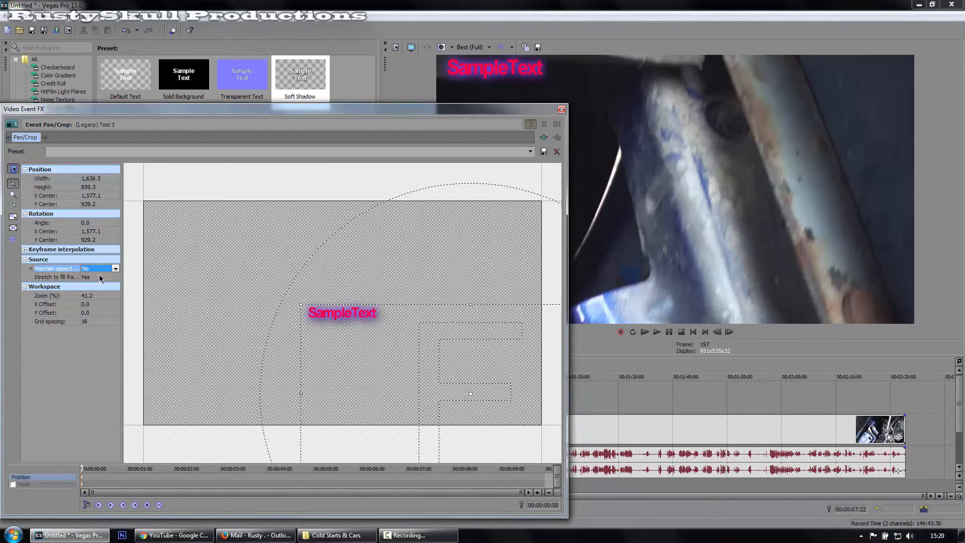
pyautogui.click(101, 269)
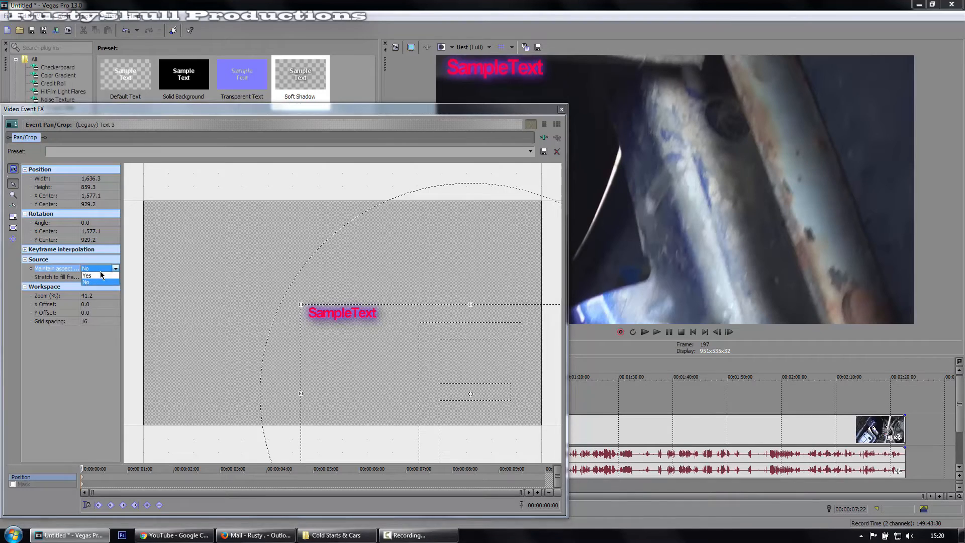
pyautogui.click(101, 276)
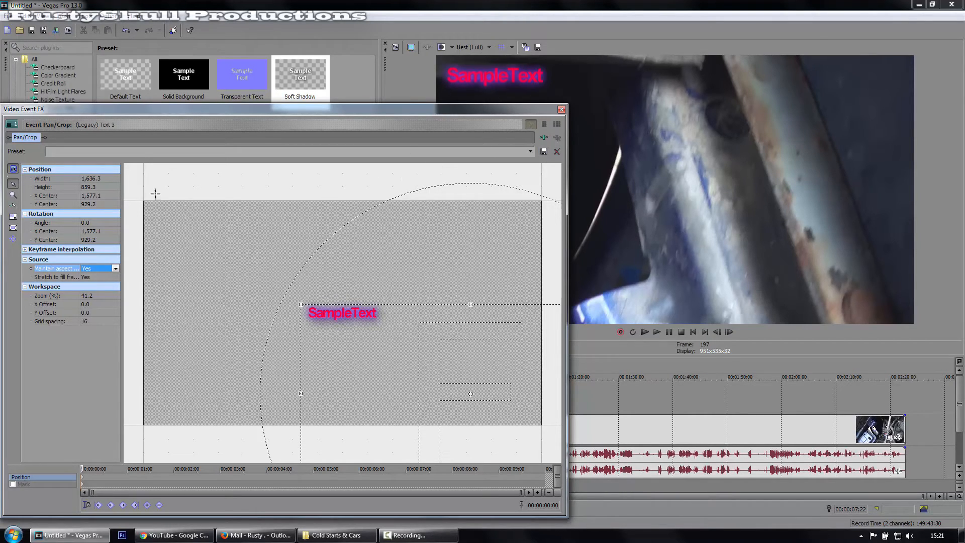
# Look through the available Pan/Crop presets without applying one, and close the Pan/Crop window.
pyautogui.click(186, 153)
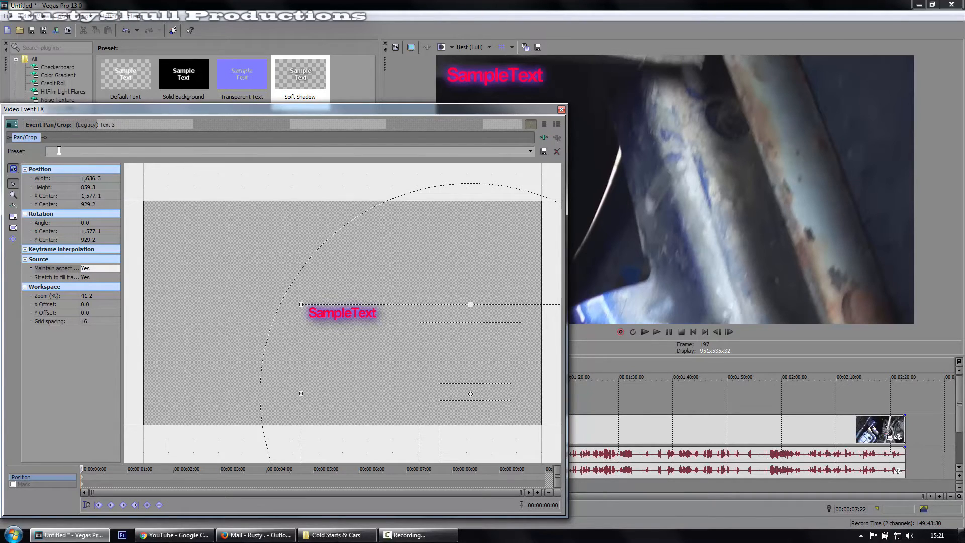
pyautogui.click(530, 151)
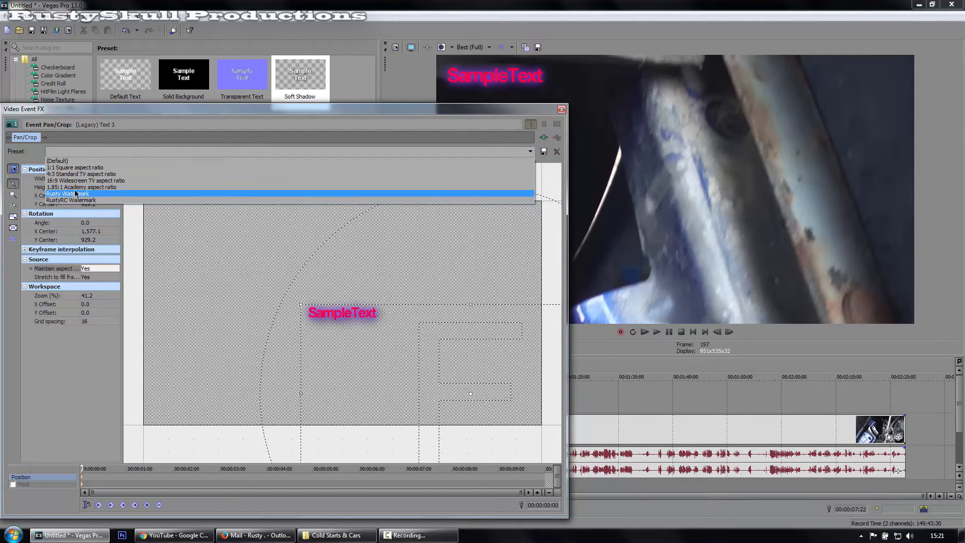
pyautogui.click(562, 112)
pyautogui.click(563, 110)
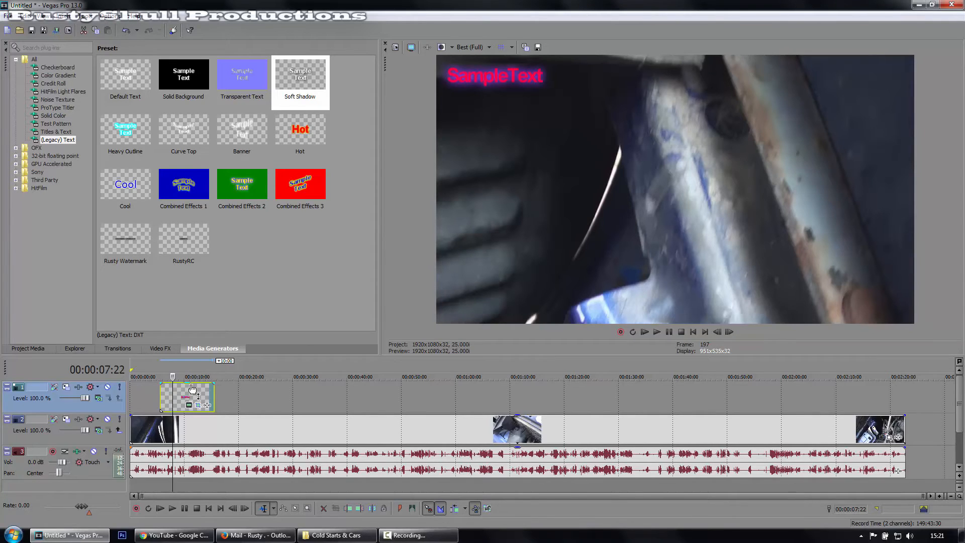
# Stretch the text event over the full length of the video clip, make it semi-transparent, and preview it at about 00:00:29:11.
pyautogui.moveTo(213, 395); pyautogui.dragTo(905, 387)
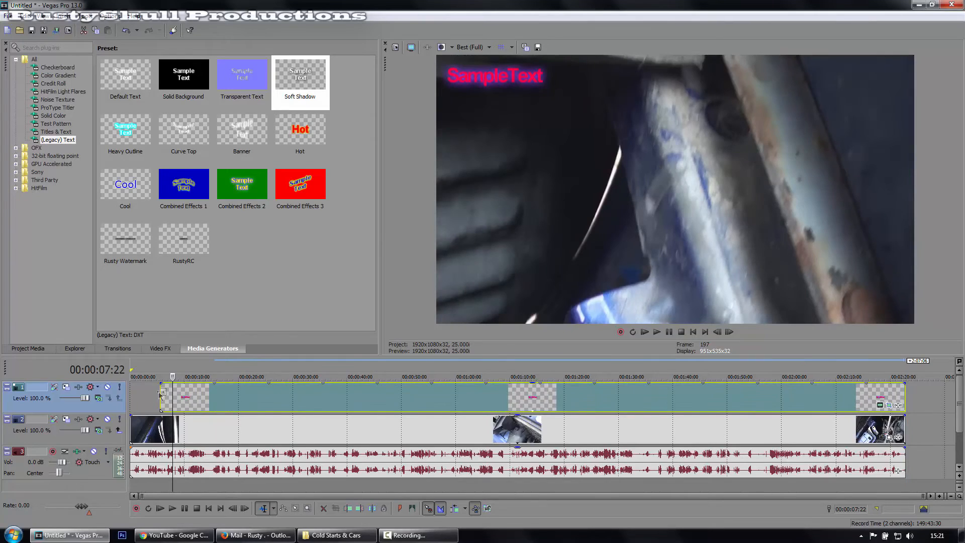
pyautogui.moveTo(160, 394); pyautogui.dragTo(131, 394)
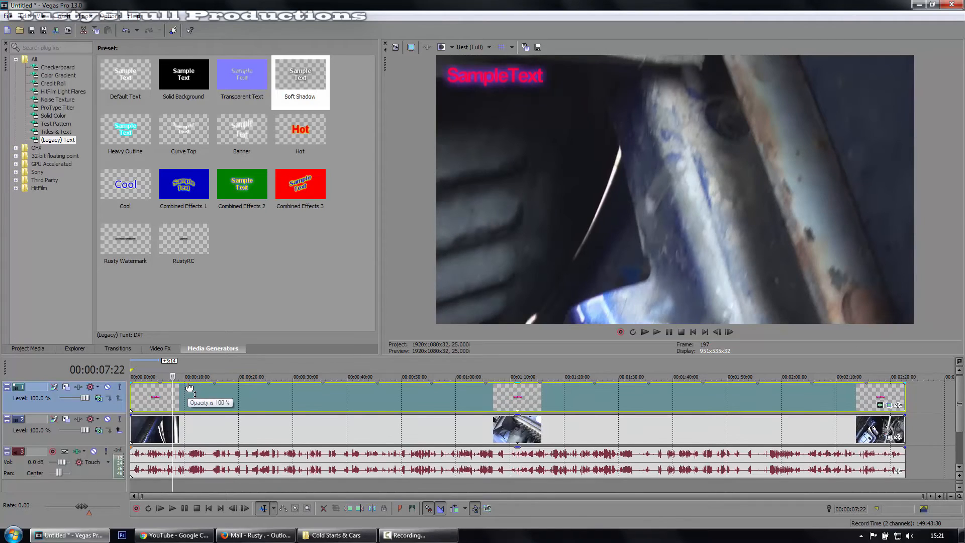
pyautogui.moveTo(189, 386); pyautogui.dragTo(195, 400)
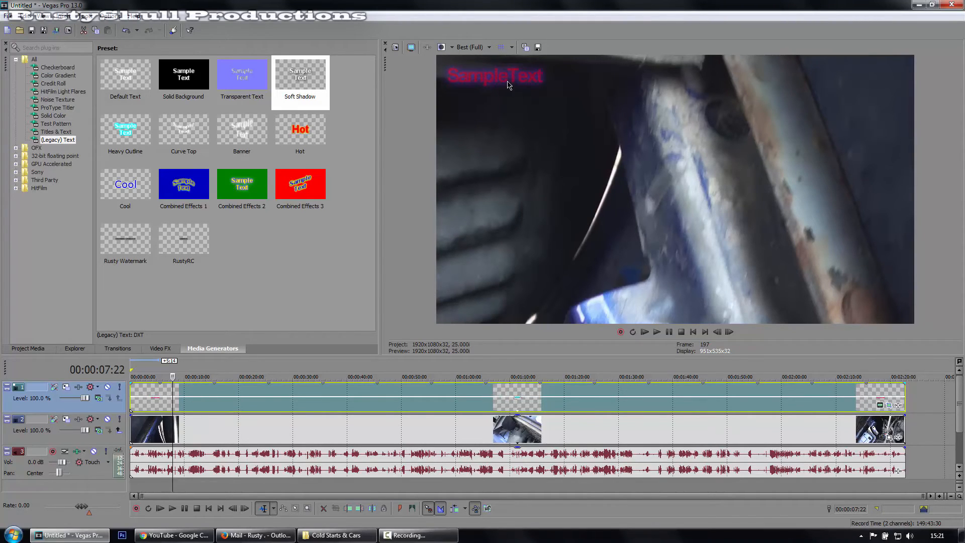
pyautogui.click(268, 488)
pyautogui.click(290, 485)
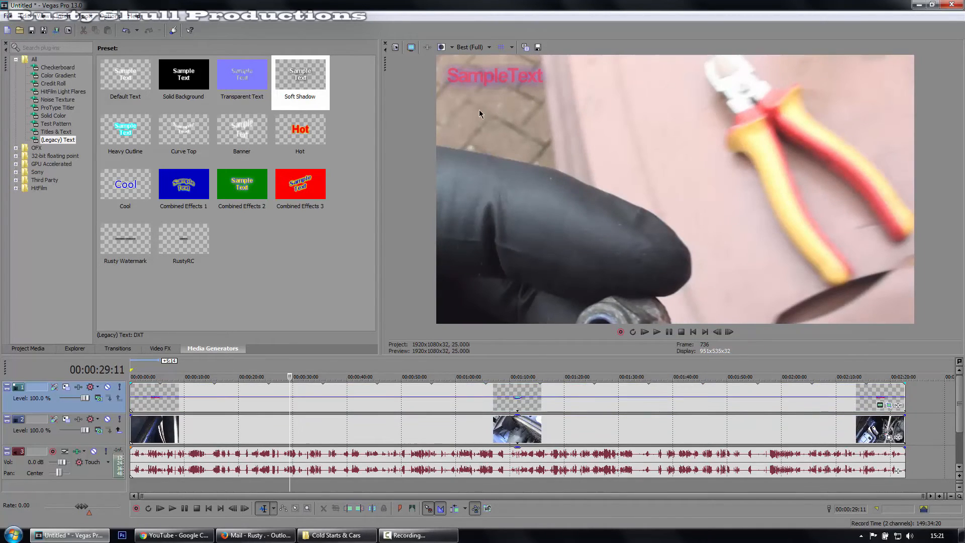
# Reopen the text event's generator settings and slightly reduce the text scaling.
pyautogui.click(900, 405)
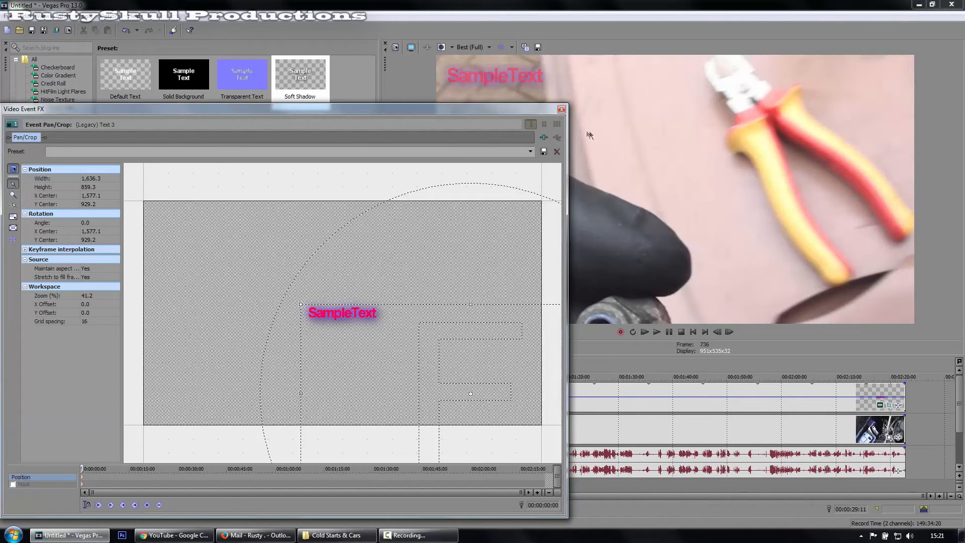
pyautogui.click(563, 109)
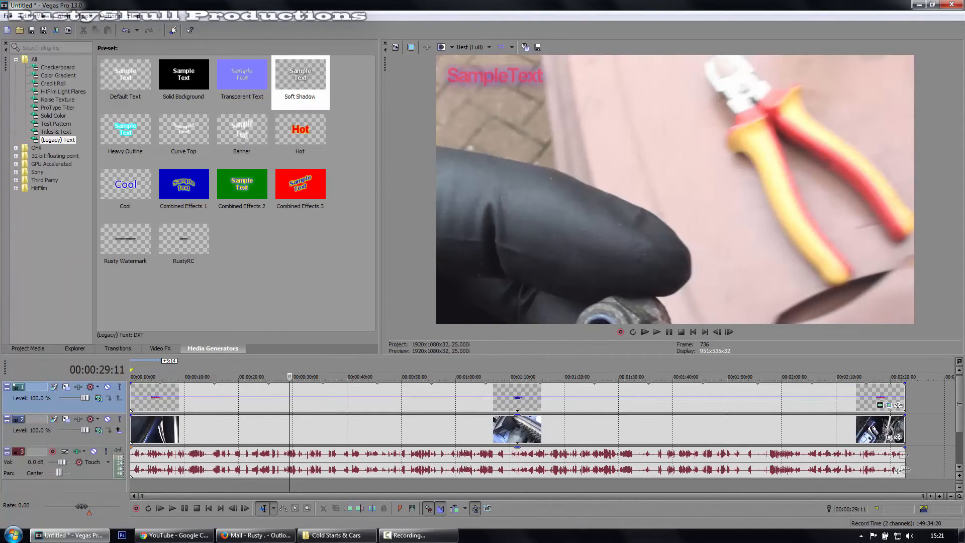
pyautogui.click(884, 408)
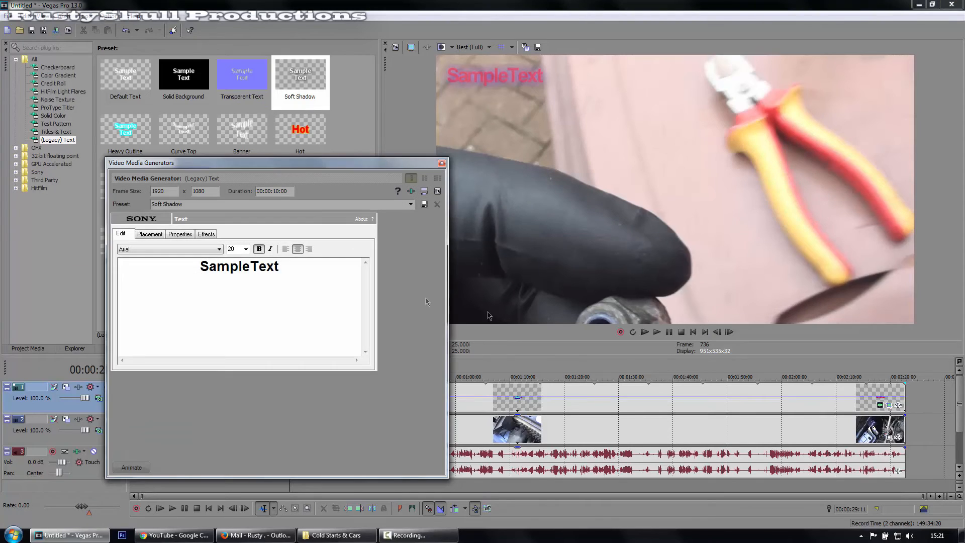
pyautogui.click(180, 234)
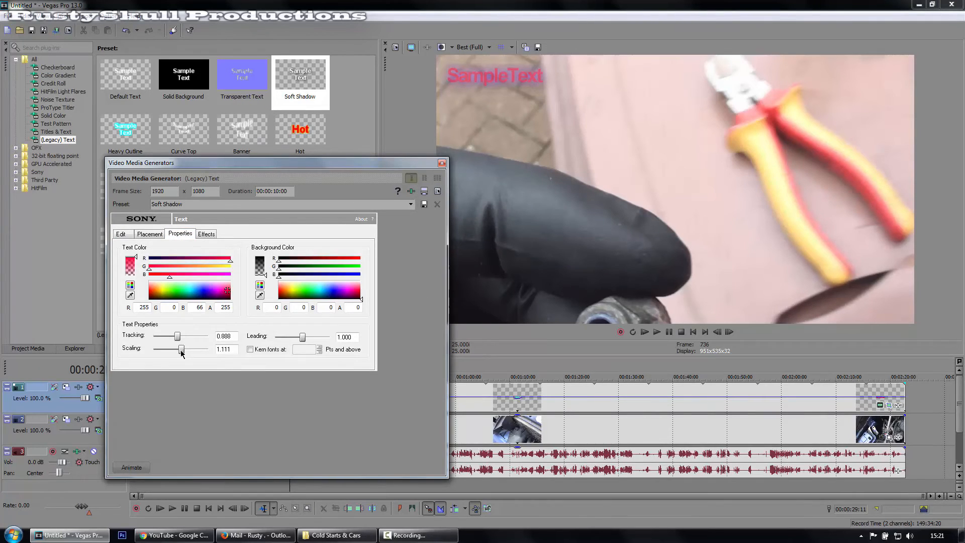
pyautogui.moveTo(181, 353)
pyautogui.mouseDown()
pyautogui.moveTo(160, 352)
pyautogui.moveTo(180, 352)
pyautogui.mouseUp()
# Turn off the text's shadow, and switch its outline off and back on.
pyautogui.click(206, 235)
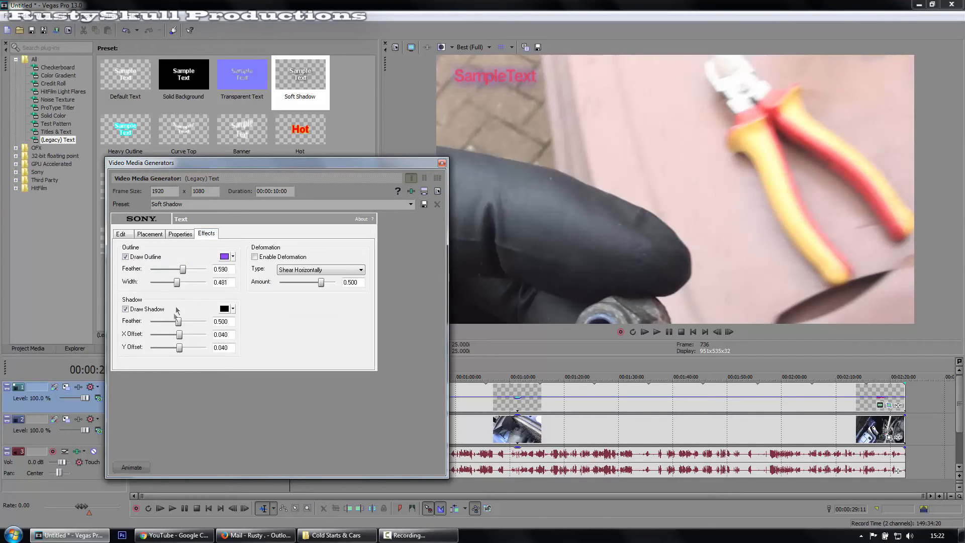
pyautogui.click(139, 311)
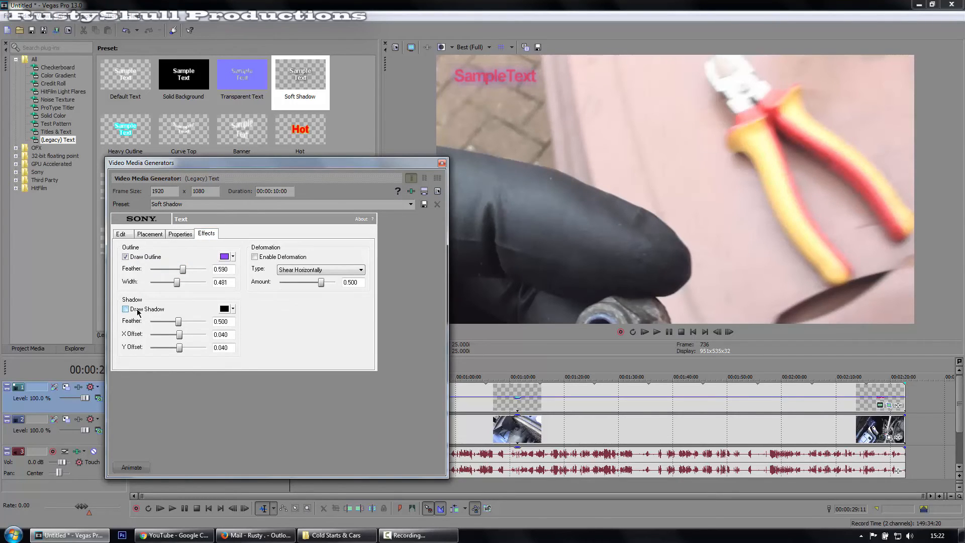
pyautogui.click(125, 256)
pyautogui.click(124, 257)
# Increase the outline feather, set the outline colour to a very pale cyan with RGB 225, 253, 255, and close the generator settings.
pyautogui.moveTo(184, 274)
pyautogui.mouseDown()
pyautogui.moveTo(168, 274)
pyautogui.moveTo(196, 275)
pyautogui.mouseUp()
pyautogui.click(233, 257)
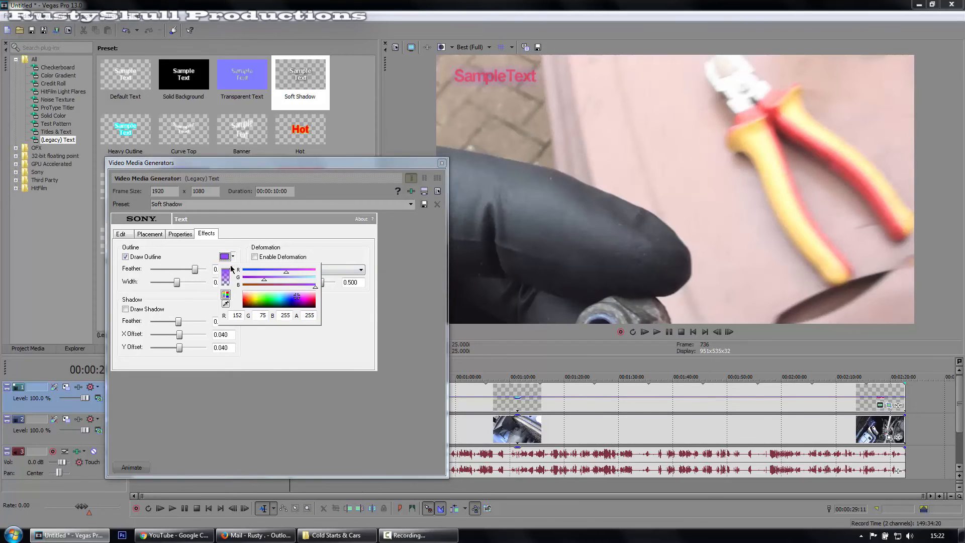
pyautogui.moveTo(267, 295); pyautogui.dragTo(281, 292)
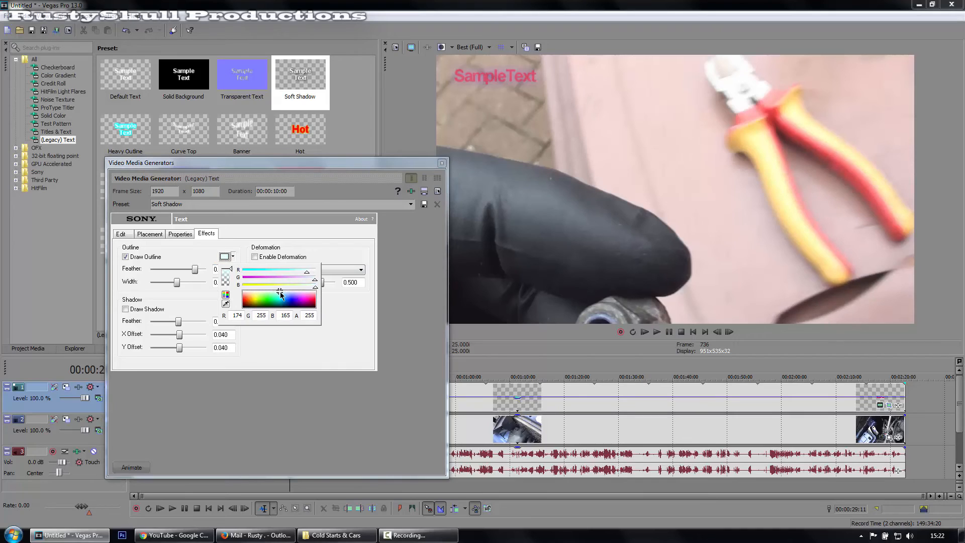
pyautogui.click(441, 164)
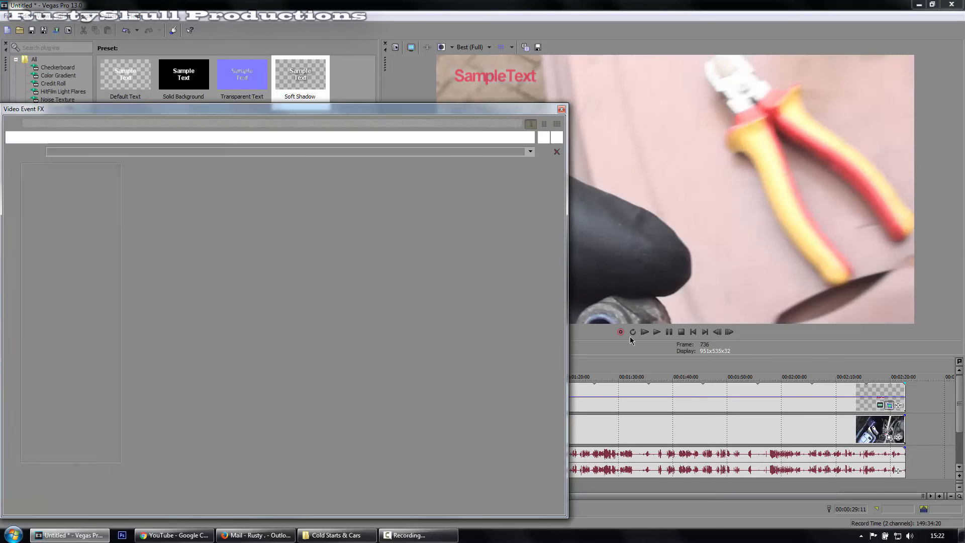
# In the text event's Pan/Crop, move the frame to centre X 1,601.4 and Y 941.3, shifting the text closer to the picture's corner.
pyautogui.click(889, 405)
pyautogui.moveTo(349, 340); pyautogui.dragTo(352, 342)
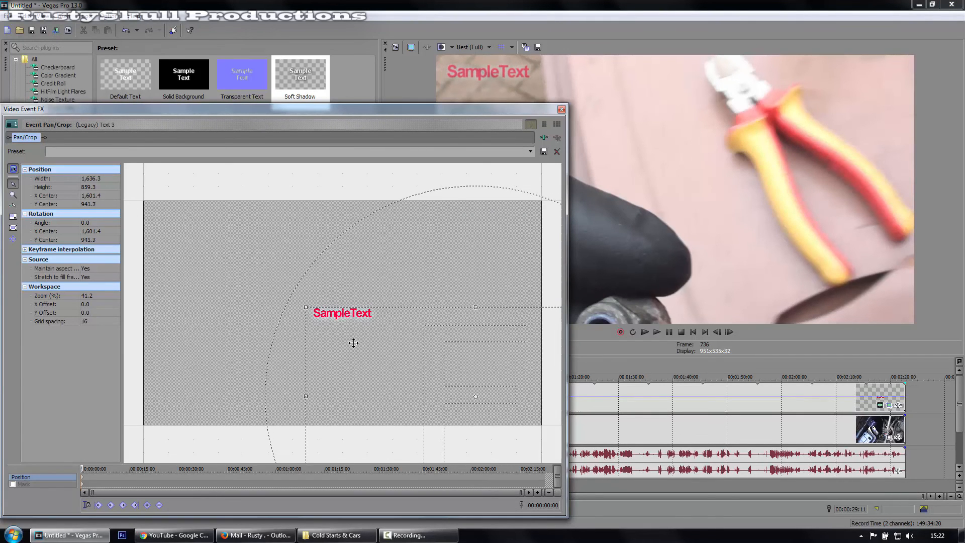
pyautogui.click(562, 109)
# Show the project's media list and select the text event on the timeline.
pyautogui.click(36, 349)
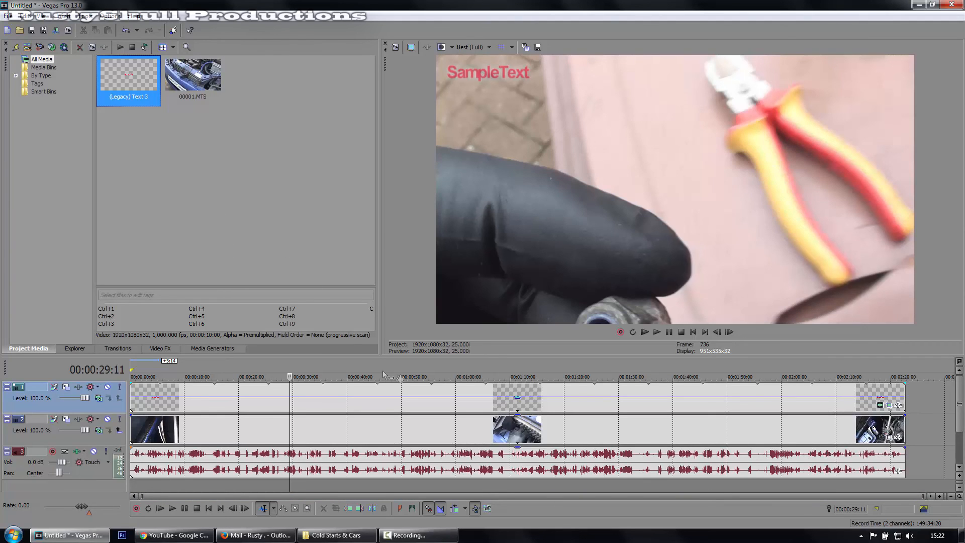
pyautogui.moveTo(904, 392)
pyautogui.mouseDown()
pyautogui.moveTo(287, 394)
pyautogui.moveTo(284, 372)
pyautogui.moveTo(285, 384)
pyautogui.moveTo(453, 394)
pyautogui.moveTo(905, 390)
pyautogui.mouseUp()
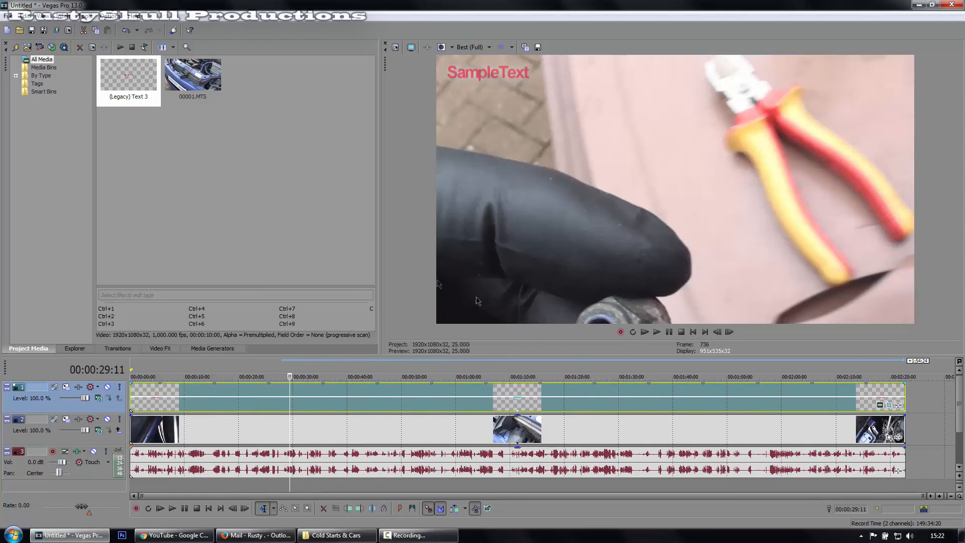